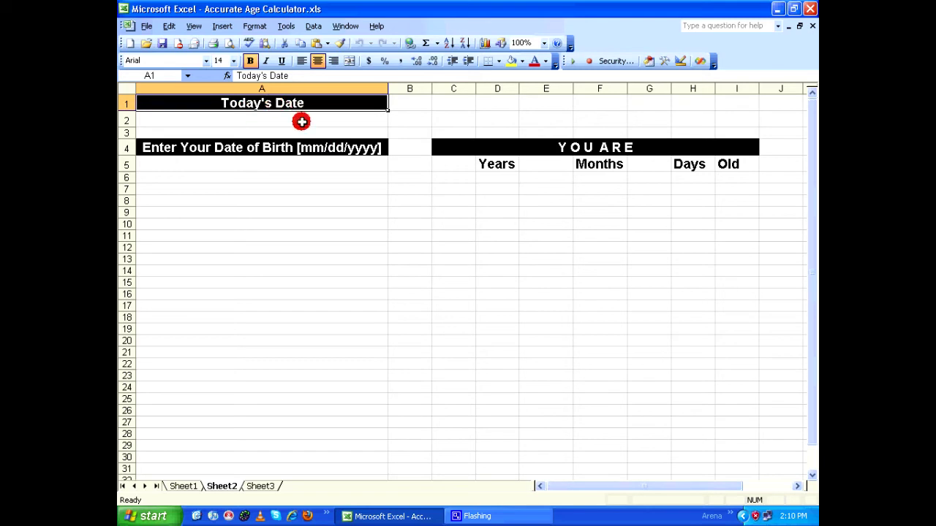
- Enter the formula =TODAY() in cell A2 under the Today's Date heading
left_click(302, 120)
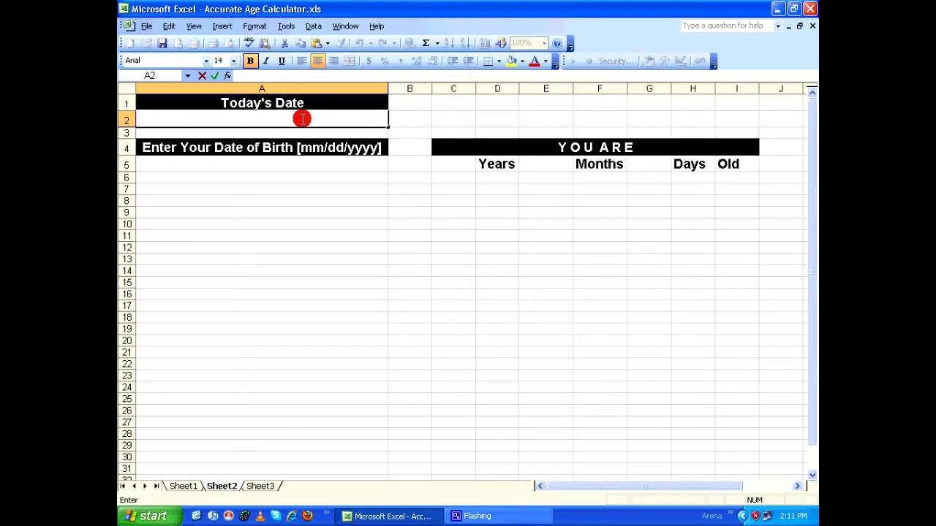
type("=today()")
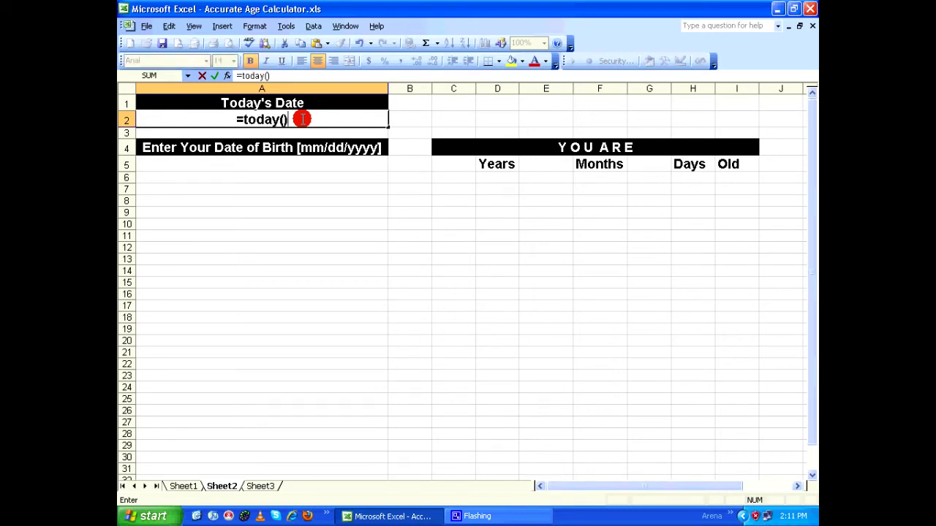
key("ctrl+Return")
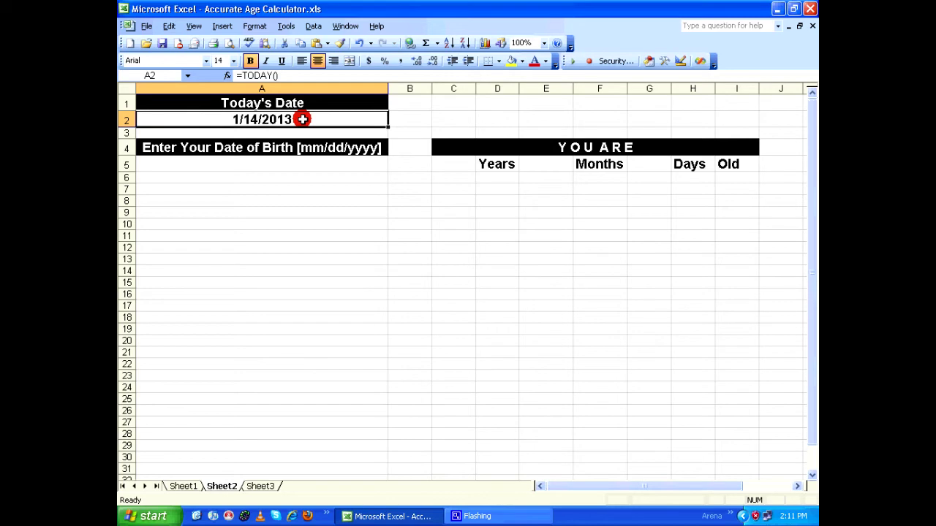
- Enter a sample date of birth in cell A5 in mm/dd/yyyy format
key("Down")
key("Down")
key("Down")
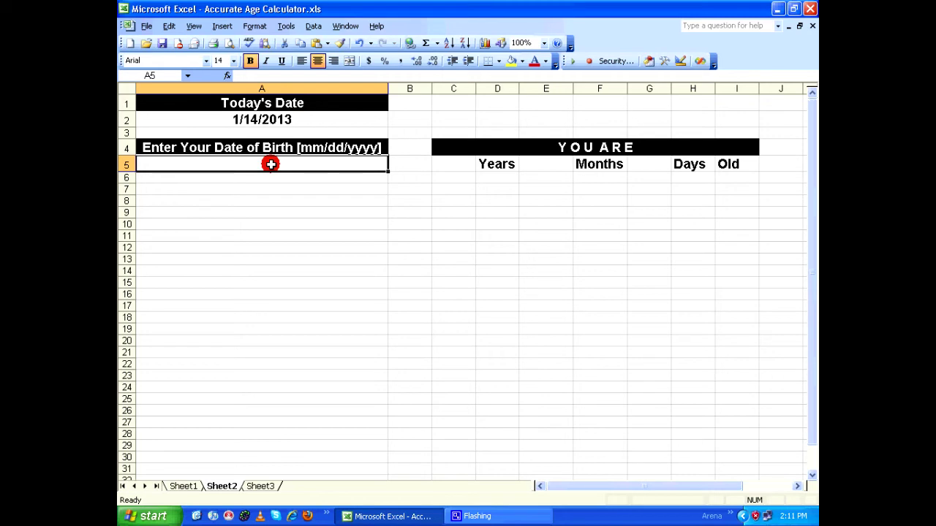
type("01")
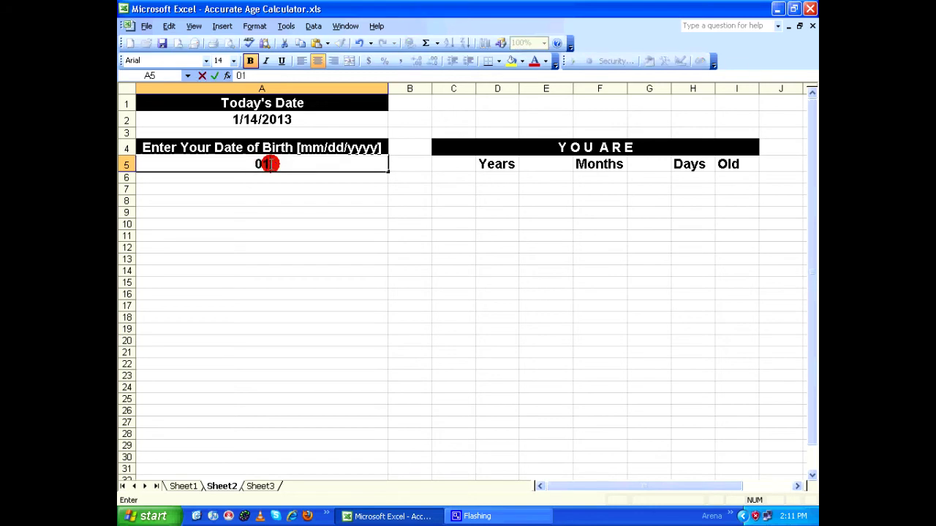
type("/10/1980")
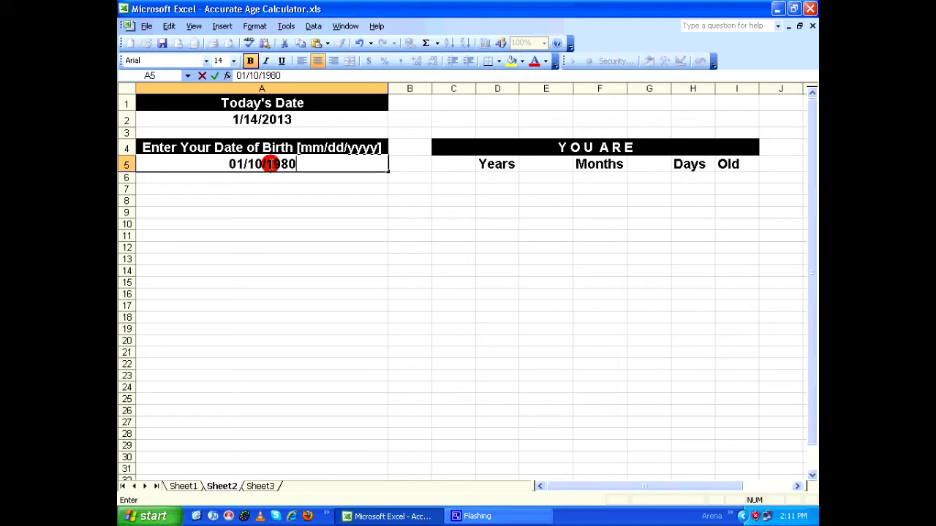
key("Return")
key("Up")
key("Up")
key("Up")
key("Up")
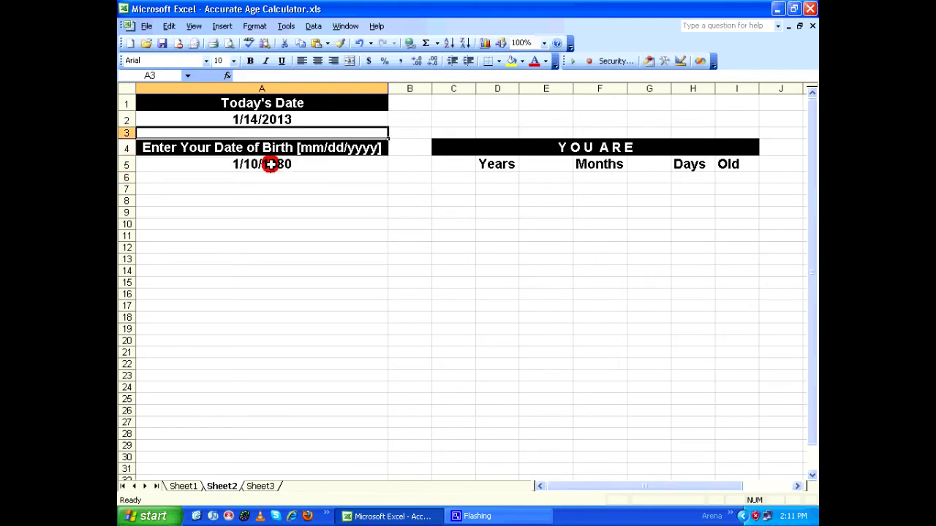
key("Down")
key("Down")
key("Down")
key("Down")
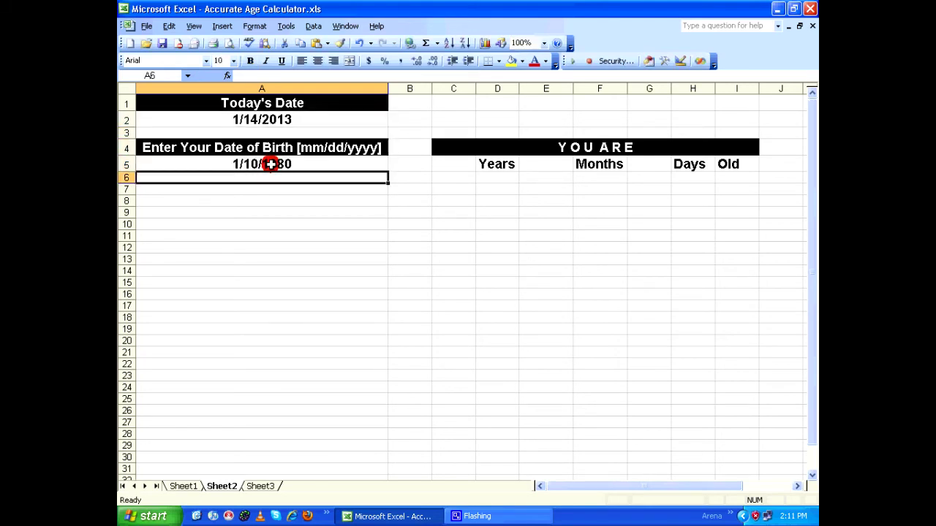
key("Up")
key("Right")
key("Right")
key("Right")
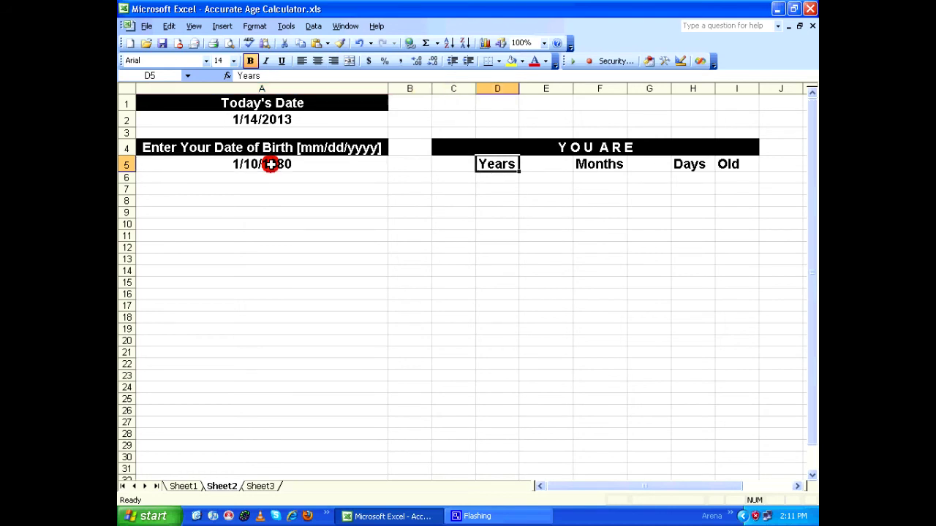
key("Left")
key("Left")
key("Right")
key("Left")
key("Left")
key("Up")
key("Up")
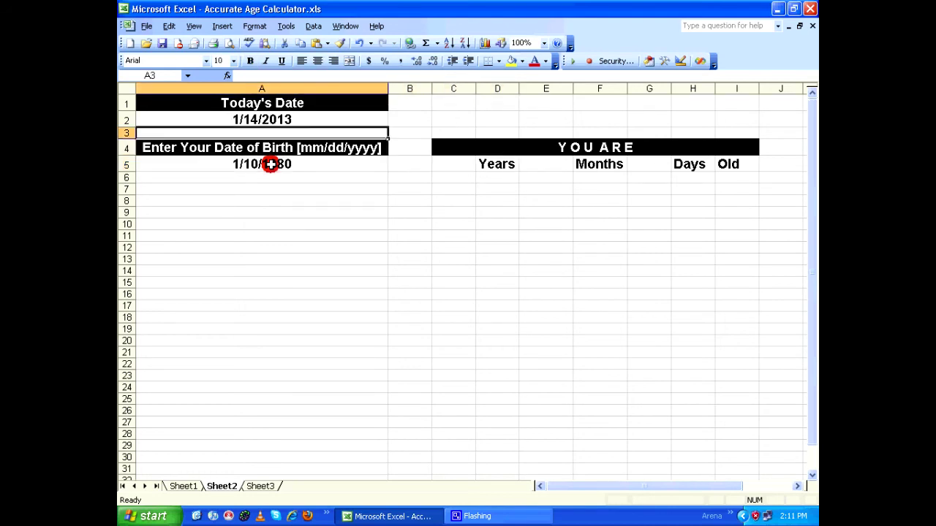
key("Up")
key("Down")
key("Down")
key("Down")
key("Down")
- Enter the formula =DATEDIF(A5,A2,"Y") in cell C5 to calculate the completed years
key("Right")
key("Right")
key("Up")
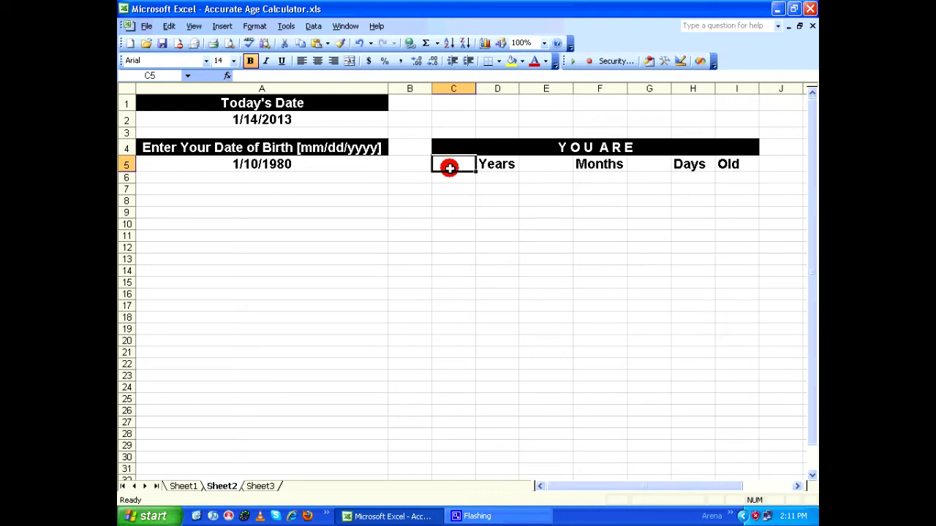
type("=")
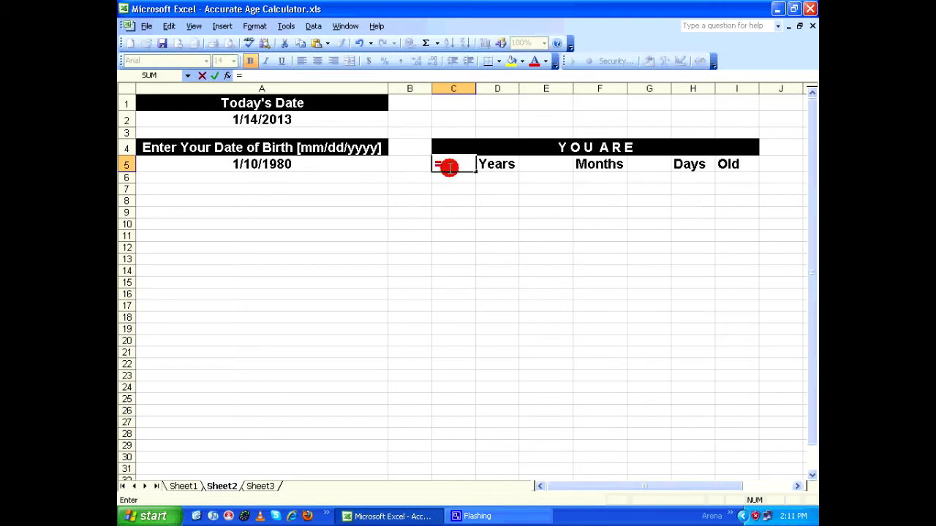
type("datedif")
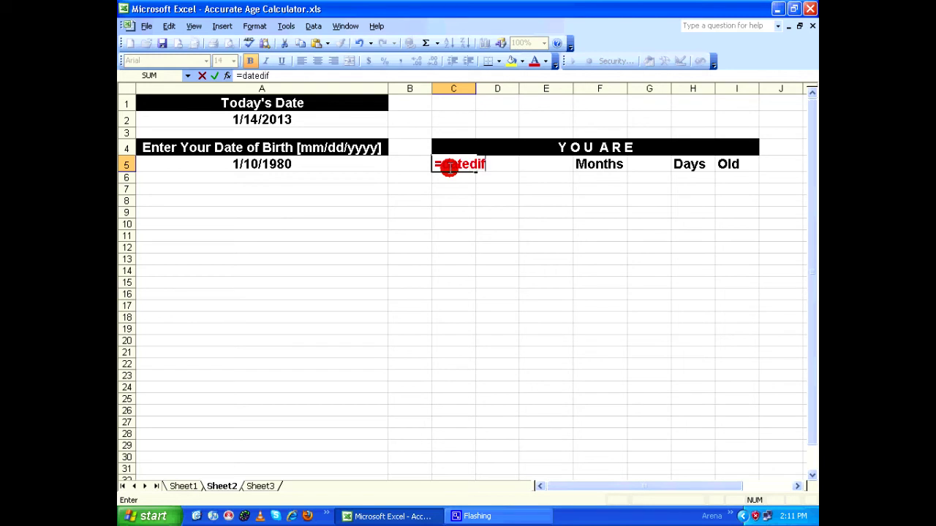
type("()")
key("Return")
key("Return")
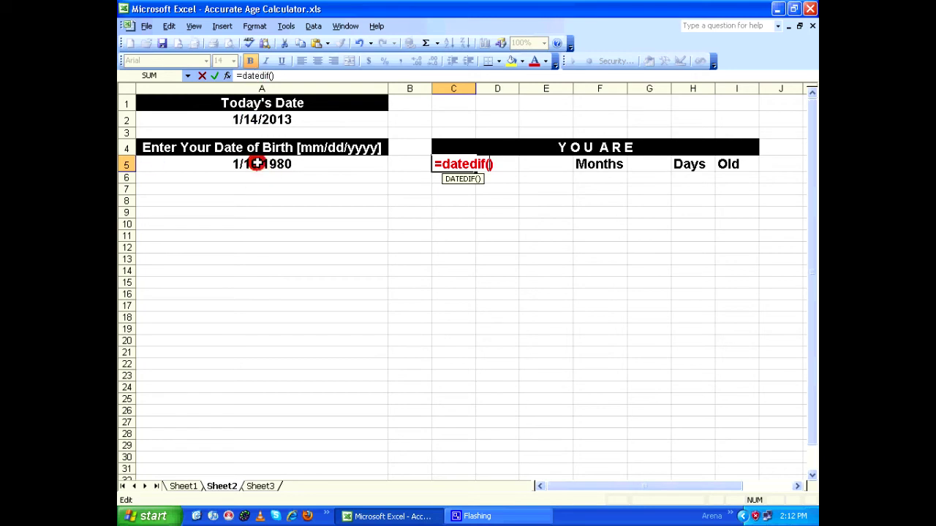
type("a5,")
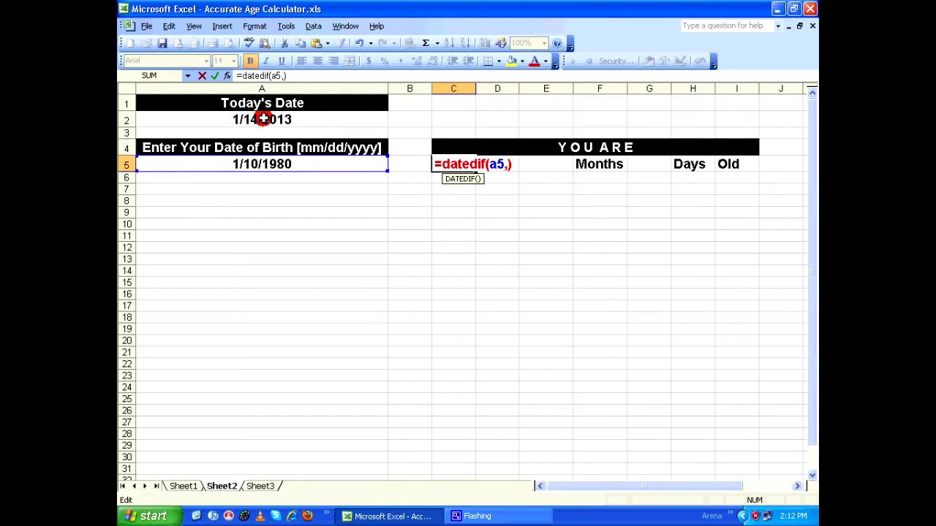
left_click(262, 120)
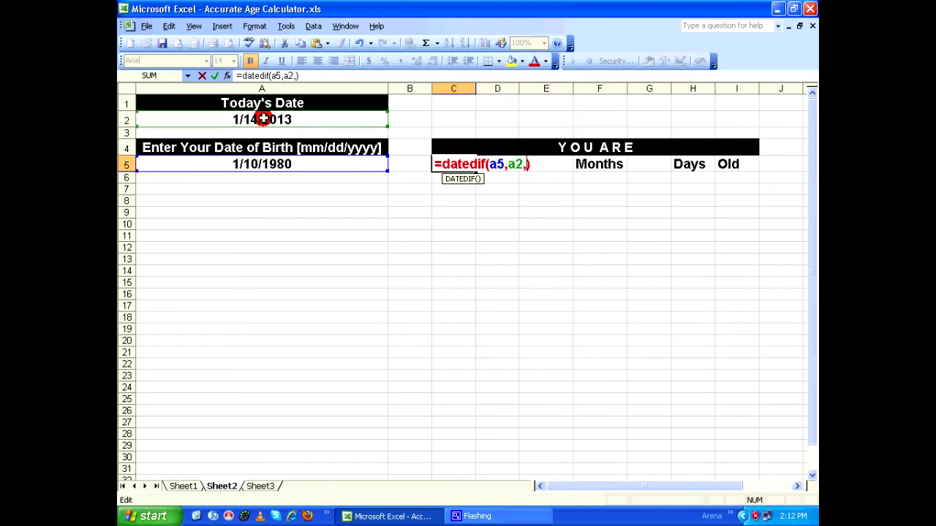
type("\"Y\"")
key("BackSpace")
type("\")")
key("Return")
- Copy the full DATEDIF formula text from cell C5, leaving the cell's content as it is
double_click(553, 163)
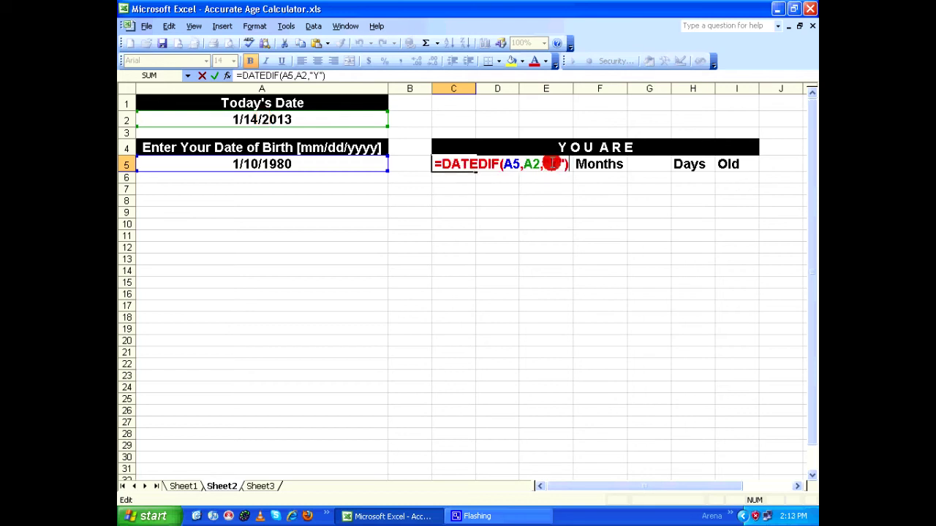
double_click(555, 163)
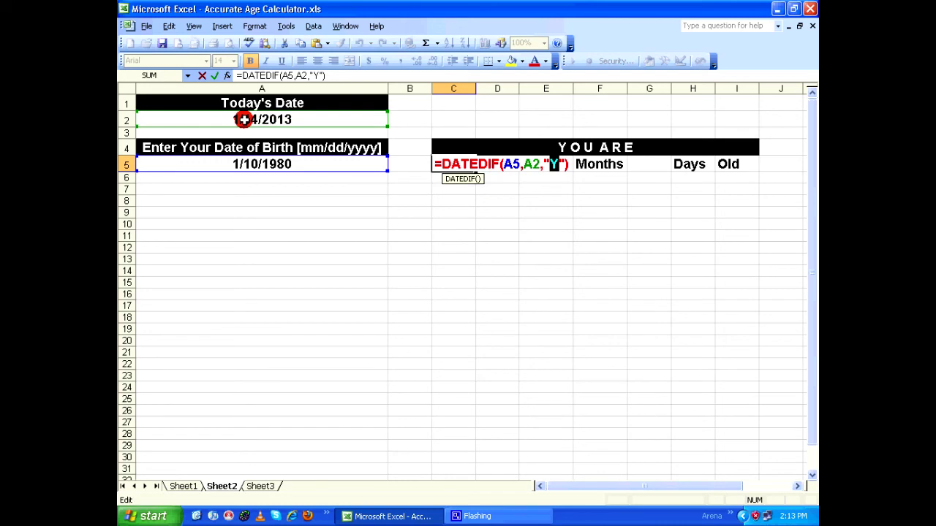
key("Right")
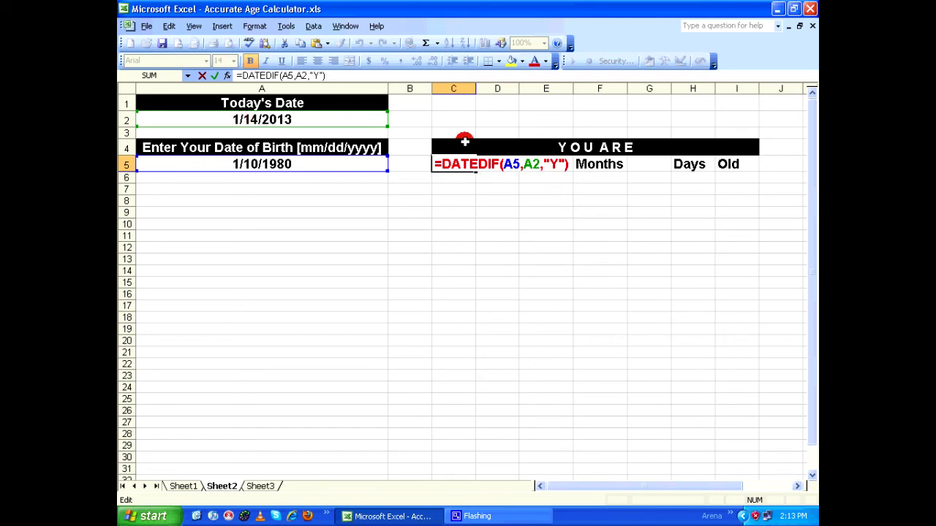
key("Home")
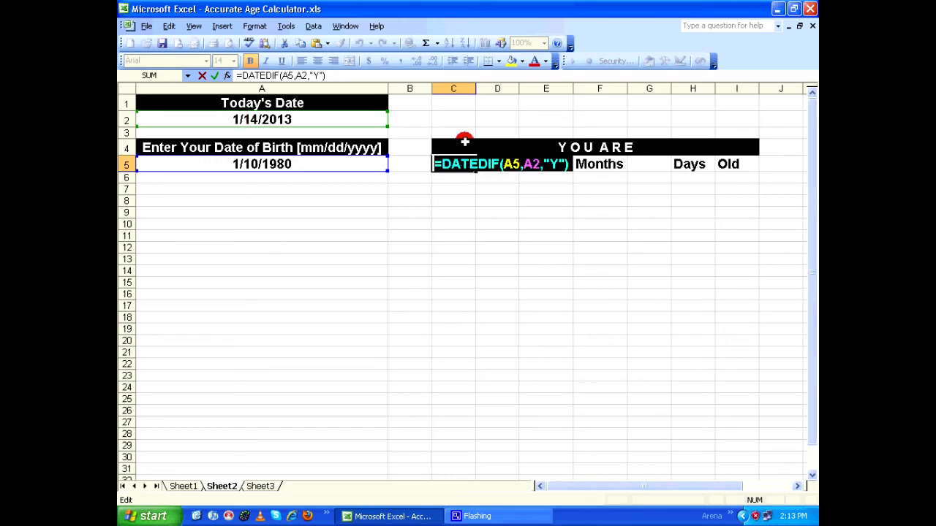
key("Return")
- Paste the copied formula into cell E5 and change its unit to "YM" for the remaining months
double_click(542, 163)
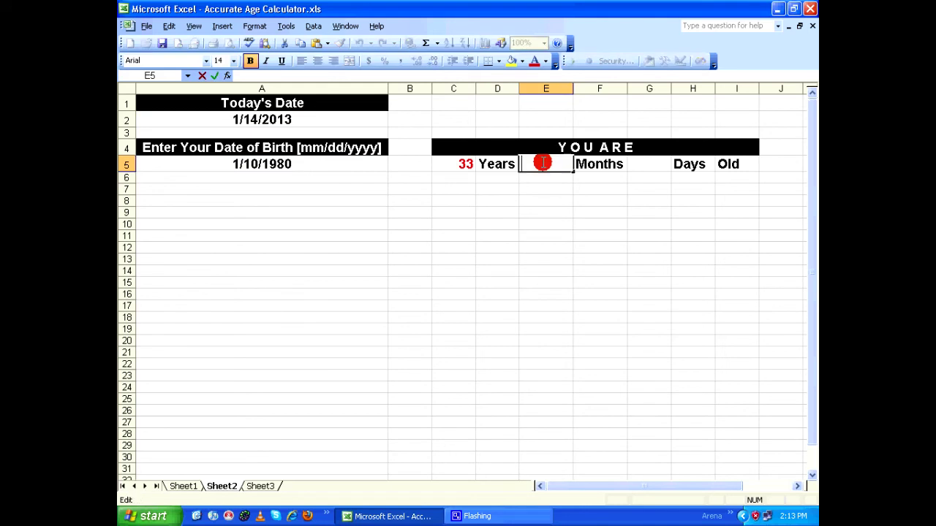
key("ctrl+v")
key("Left")
key("Left")
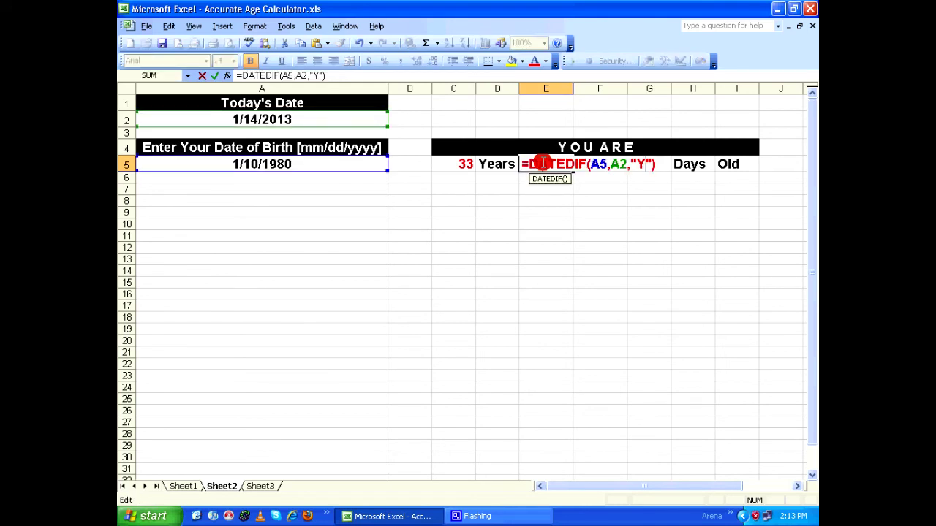
key("shift+Left")
type("YM")
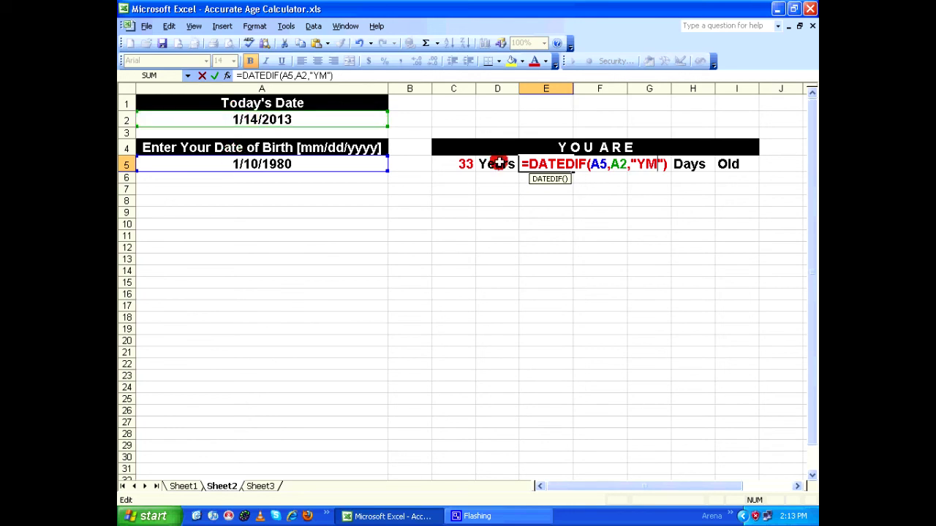
key("Tab")
key("Tab")
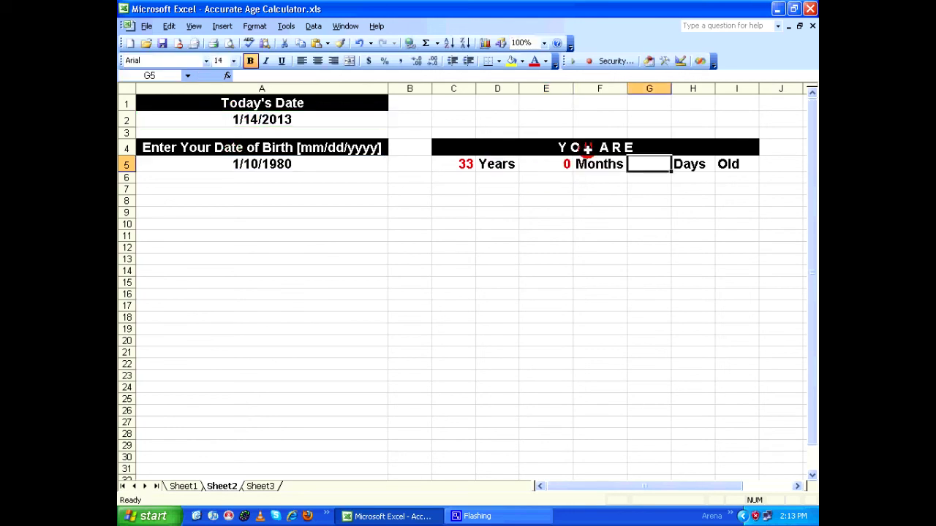
- Paste the copied formula into cell G5 and change its unit to "MD" for the remaining days
double_click(656, 161)
key("ctrl+v")
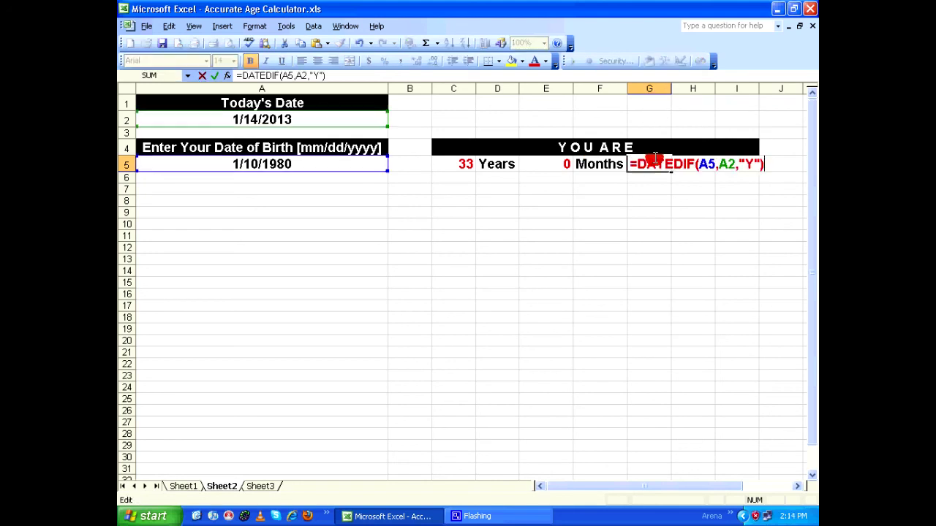
key("Left")
key("Left")
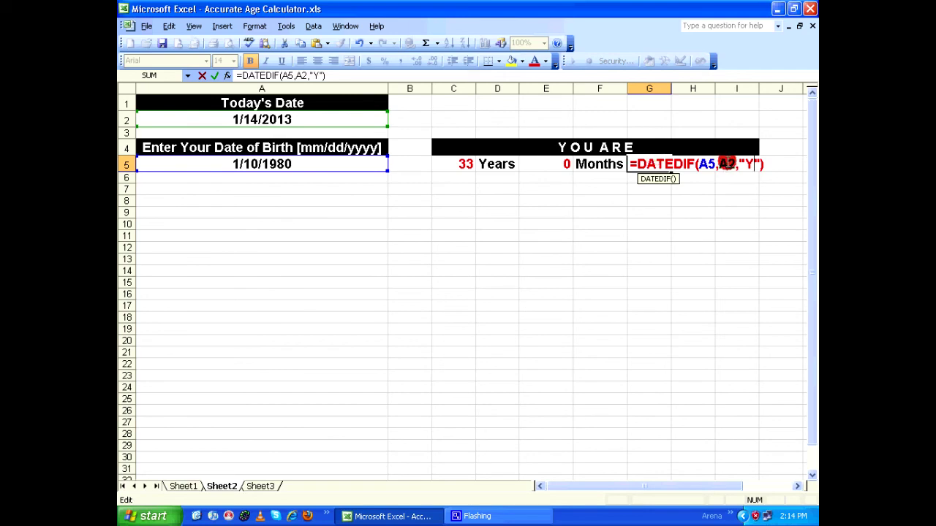
key("shift+Left")
type("MD")
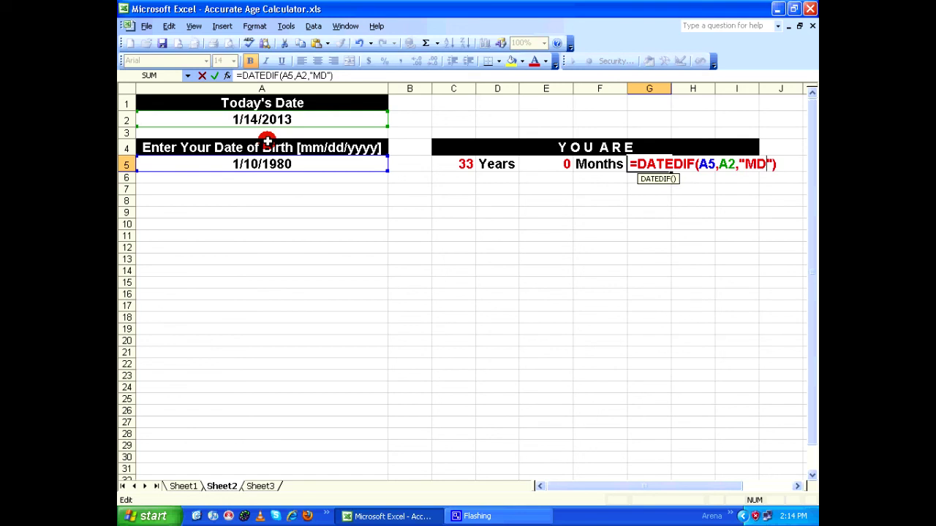
key("Return")
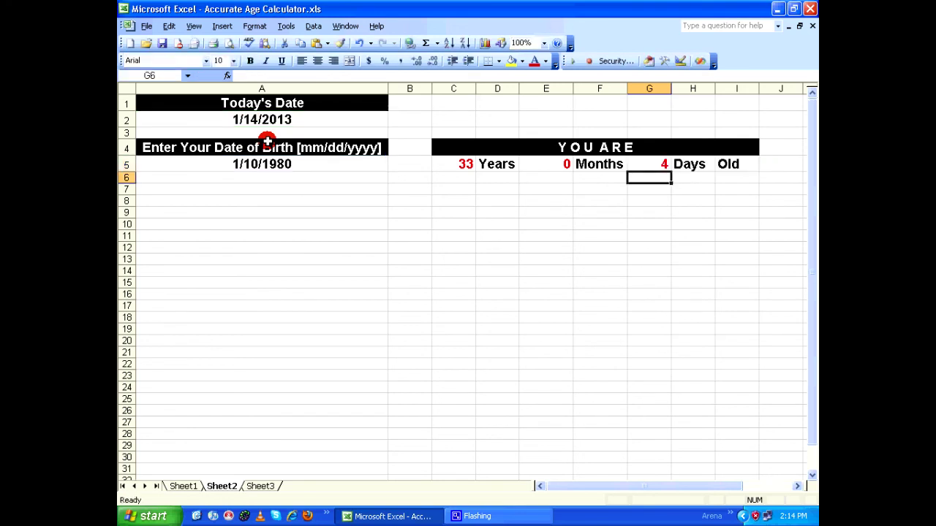
- Review the calculated years, months and days in row 5 under the YOU ARE heading
key("Up")
key("Left")
key("Left")
key("Left")
key("Left")
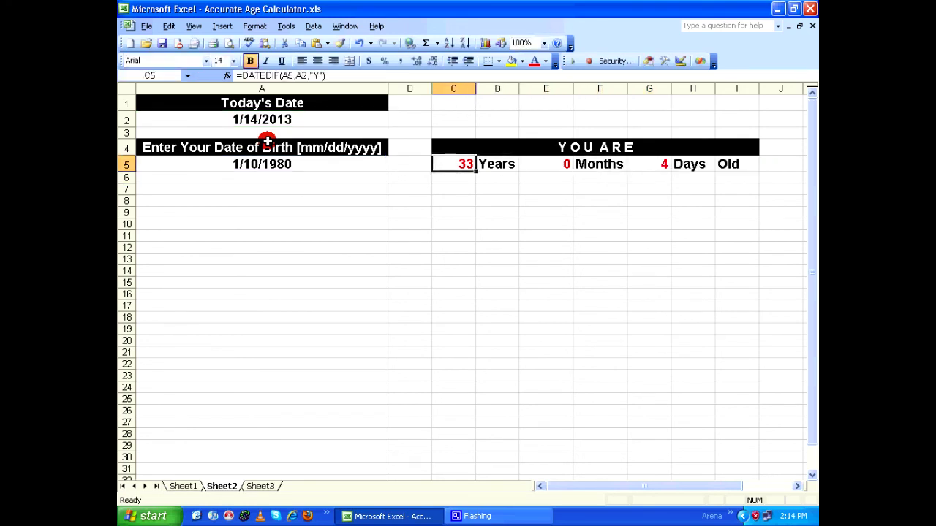
key("Up")
key("Up")
key("Down")
key("Down")
key("Right")
key("Right")
key("Right")
key("Right")
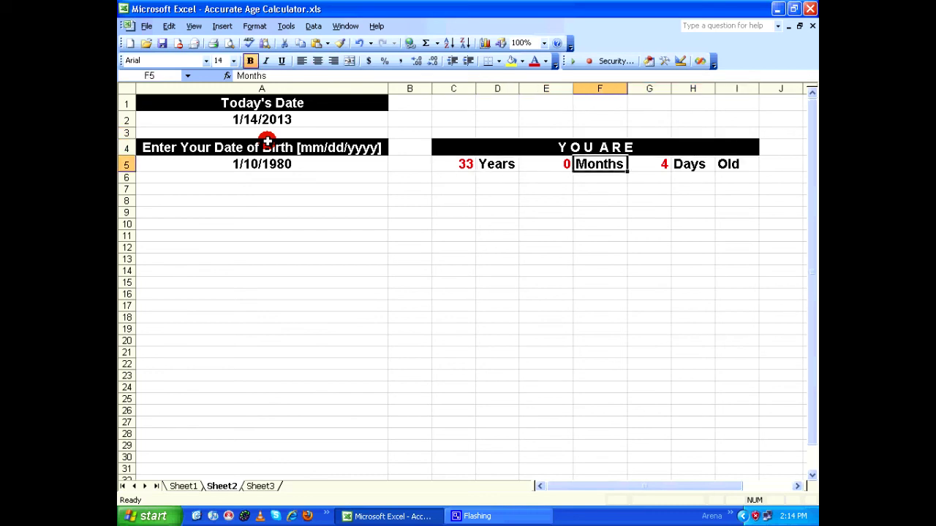
- Replace the month, day and year in cell A5 with a different sample date of birth
key("Home")
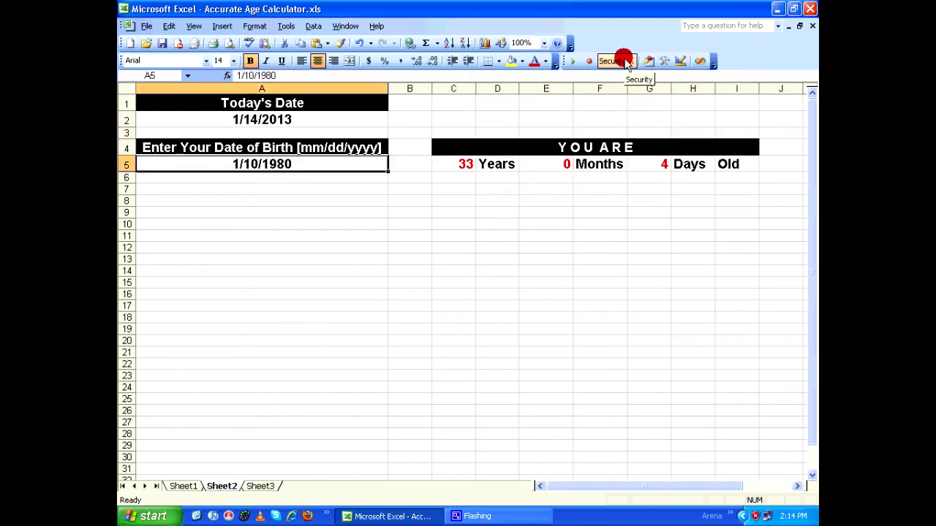
key("F2")
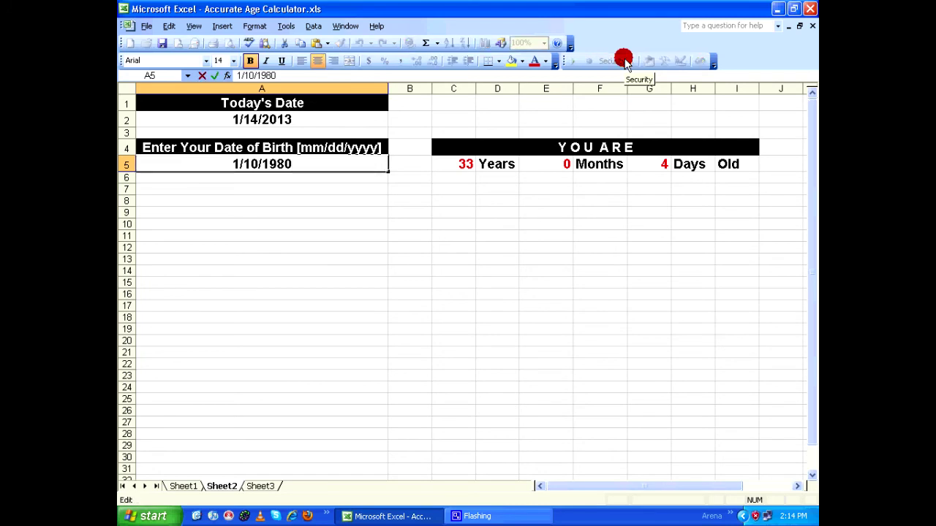
key("BackSpace")
key("BackSpace")
type("92")
key("Left")
key("Left")
key("Left")
key("Left")
key("Left")
key("BackSpace")
type("4")
key("Left")
key("BackSpace")
type("2")
key("Left")
key("Left")
key("BackSpace")
type("7")
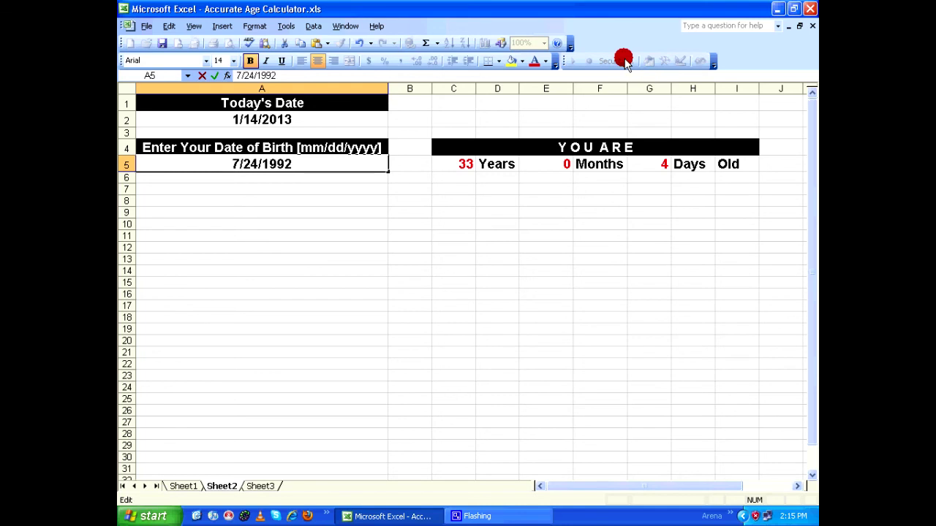
key("Return")
- Check the recalculated age in row 5 for the new date of birth
key("Up")
key("Right")
key("Right")
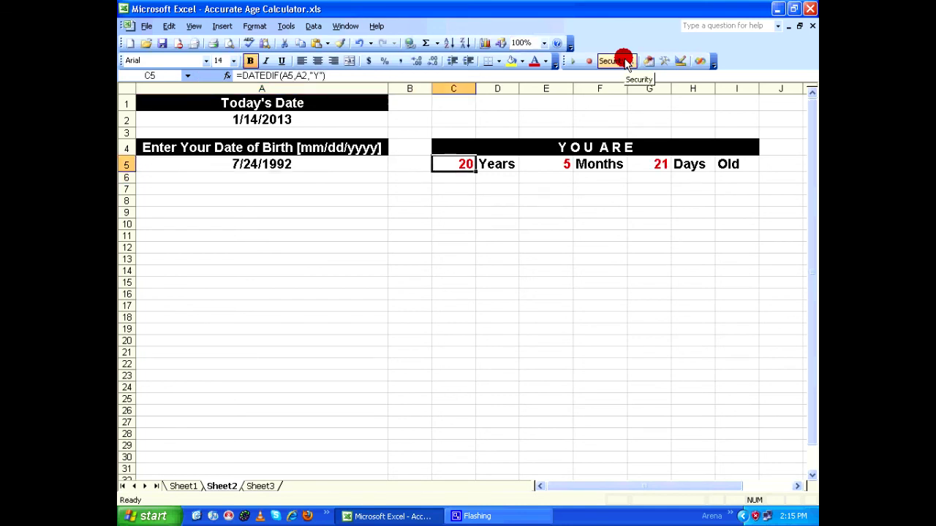
key("Right")
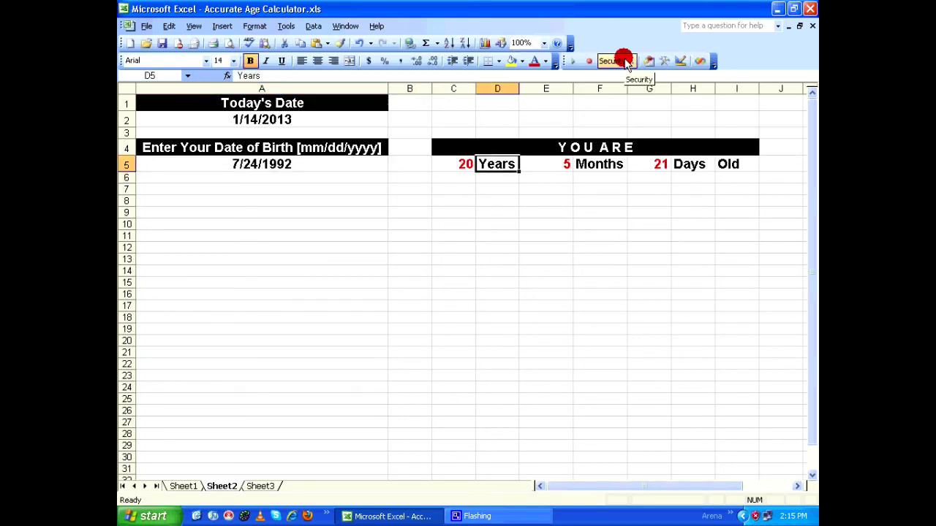
key("Right")
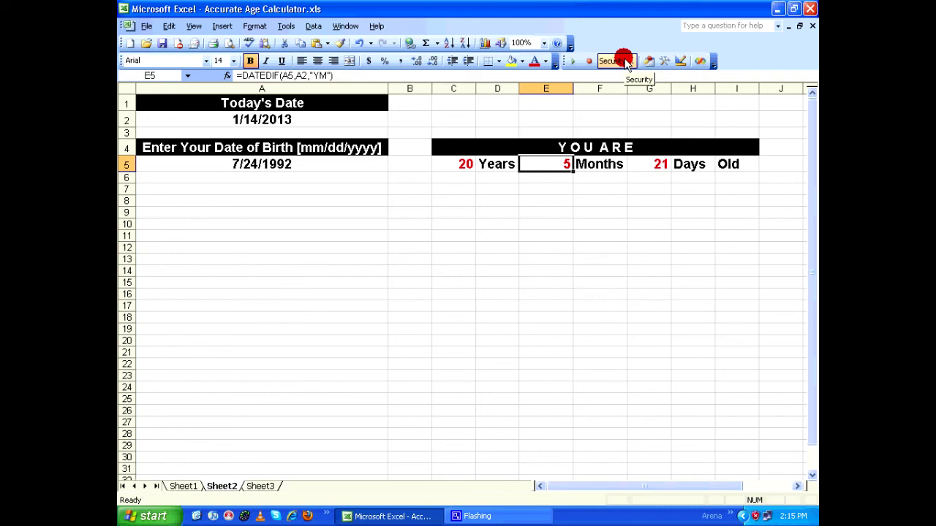
key("Right")
key("Right")
key("Up")
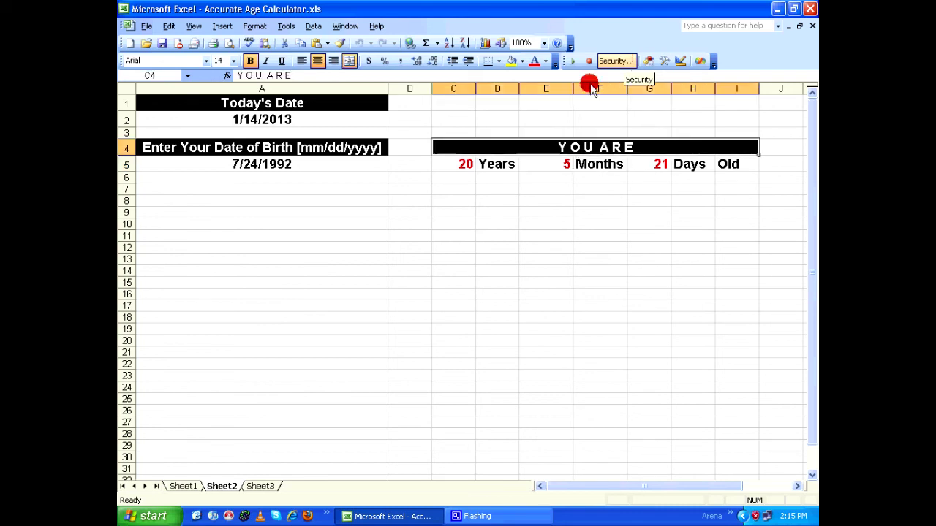